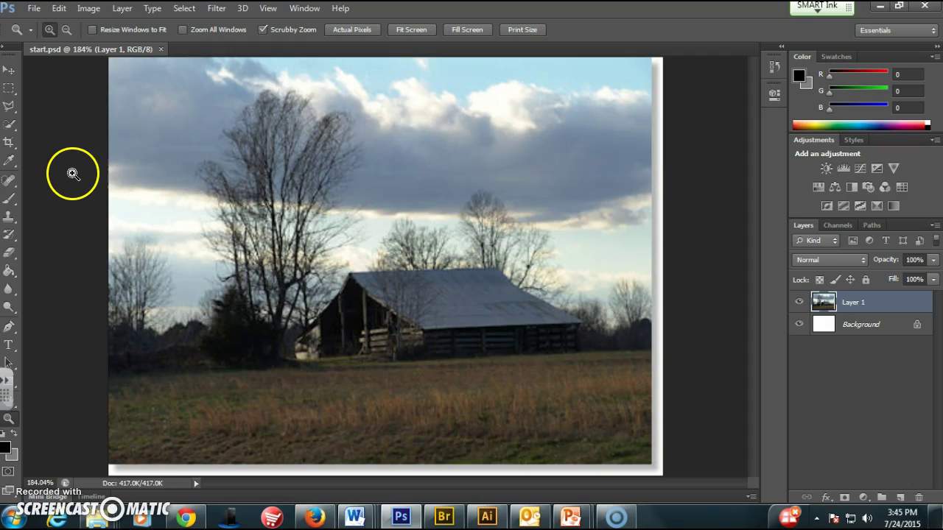
Start an unconstrained crop, pulling the right edge in and raising the bottom edge
left_click(9, 143)
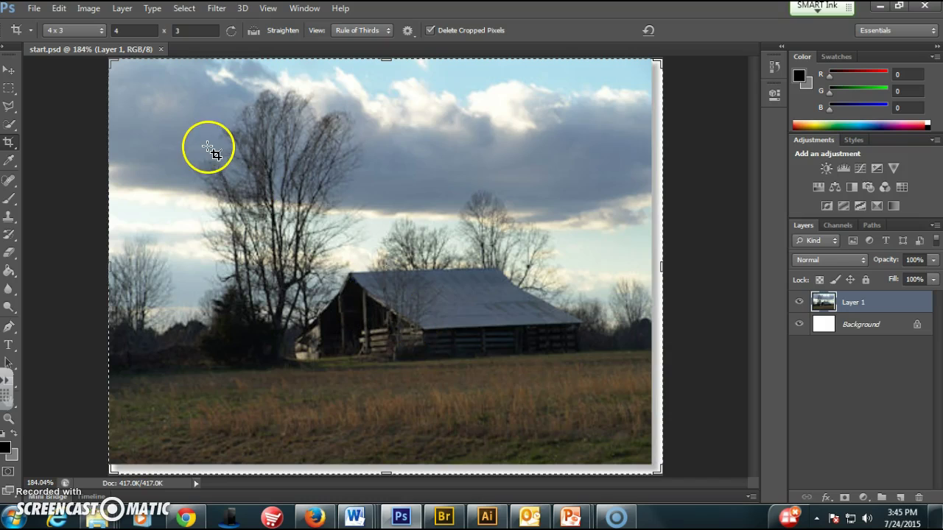
left_click(96, 30)
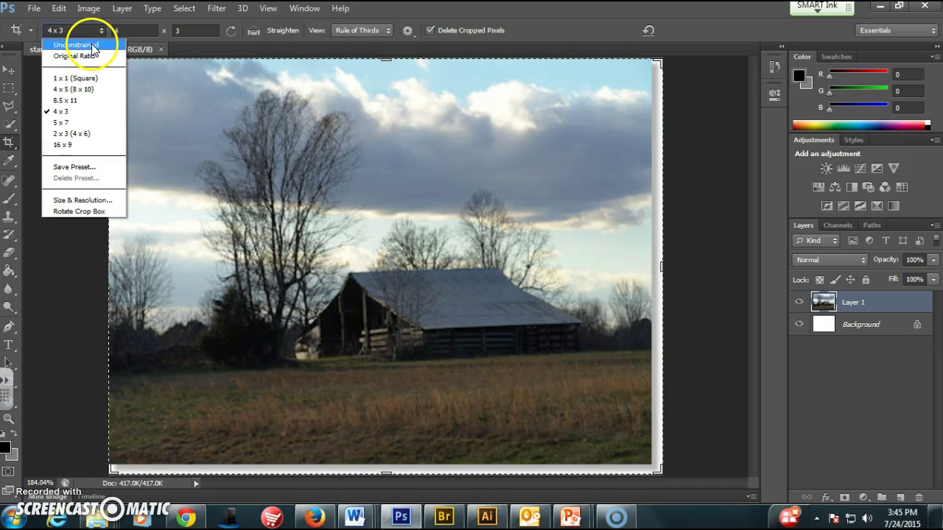
left_click(91, 43)
left_click_drag(658, 268, 613, 269)
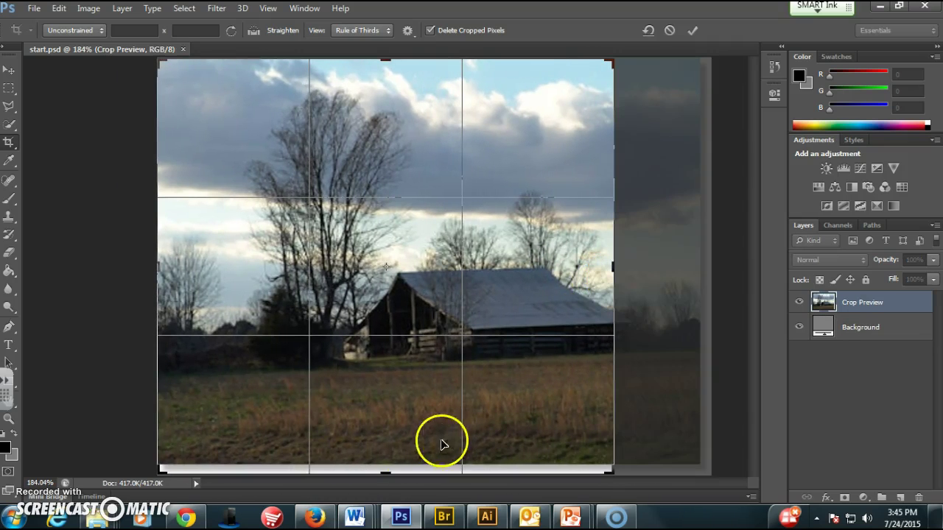
left_click_drag(381, 467, 393, 453)
Lock the crop to a 4 x 3 ratio and tighten it around the large tree and barn
left_click(98, 33)
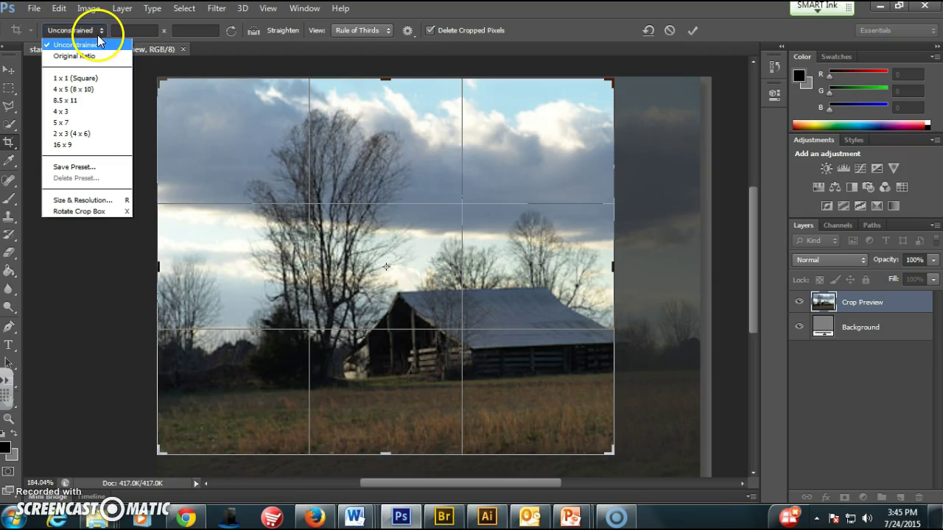
left_click(101, 112)
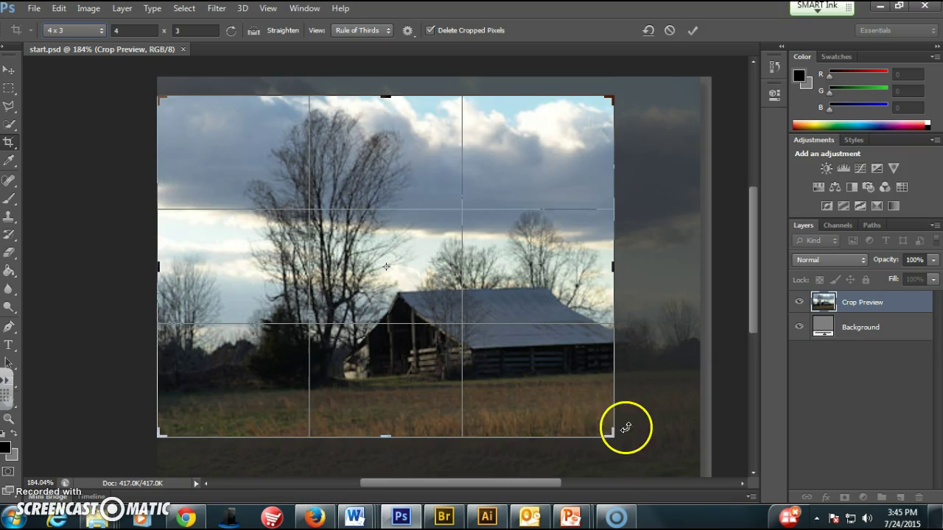
left_click_drag(610, 436, 626, 438)
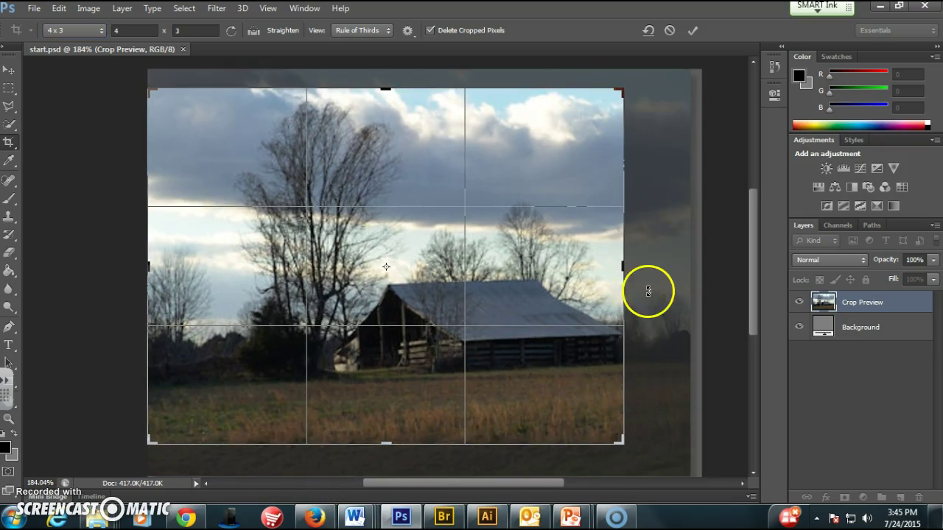
left_click_drag(613, 269, 566, 282)
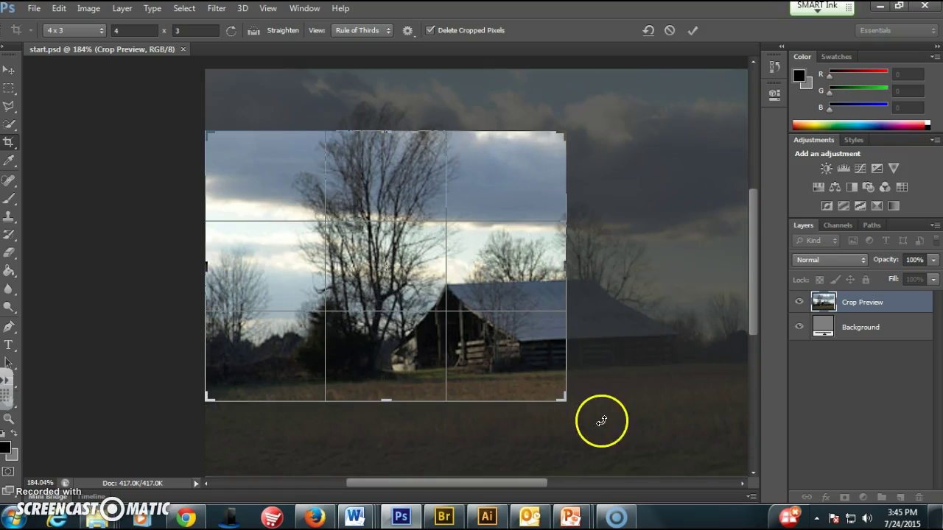
Widen the 4 x 3 crop toward the lower right and upper left, shifting the photo to centre the barn
mouse_move(389, 400)
left_mouse_down()
mouse_move(389, 431)
mouse_move(392, 418)
left_mouse_up()
left_click_drag(587, 417, 611, 421)
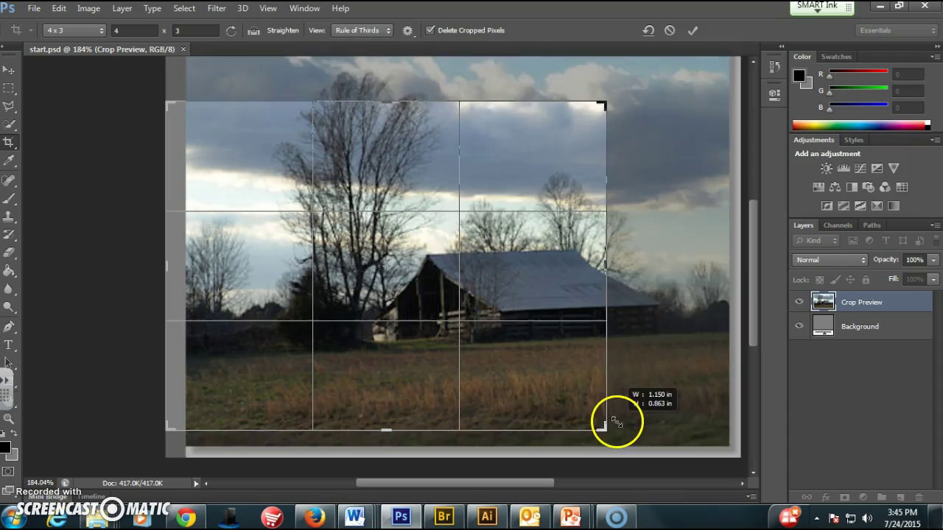
left_click_drag(540, 278, 458, 265)
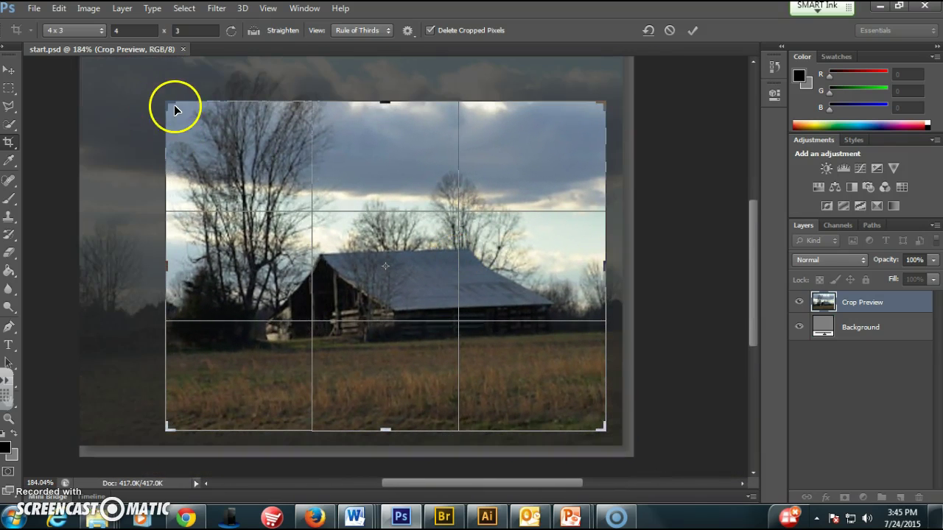
left_click_drag(166, 103, 137, 84)
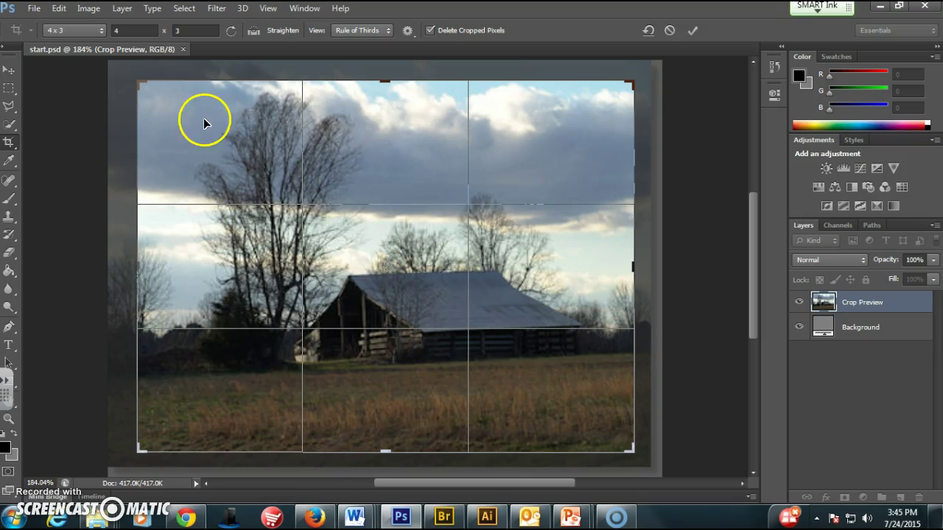
left_click_drag(442, 361, 349, 359)
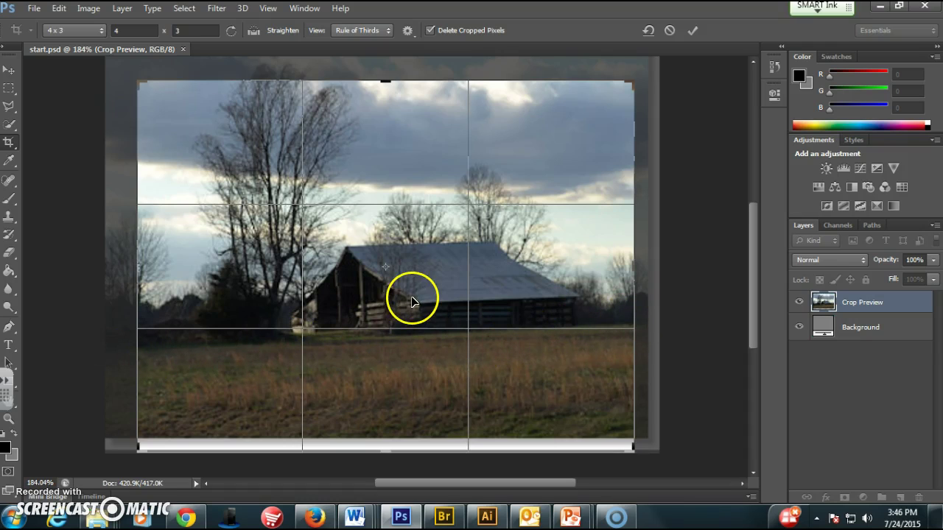
left_click_drag(482, 270, 476, 282)
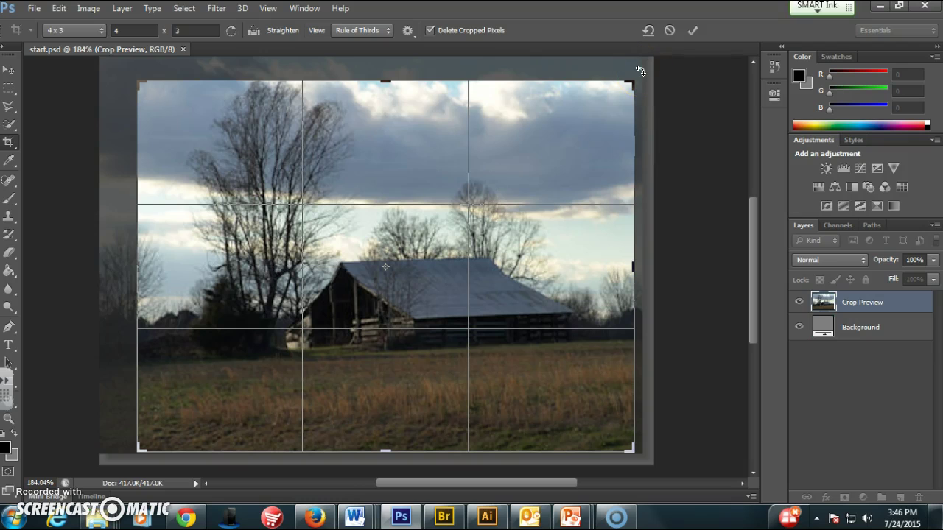
Rotate the photo 2.5° to level the horizon and shift it slightly down under the crop
left_click_drag(639, 71, 648, 81)
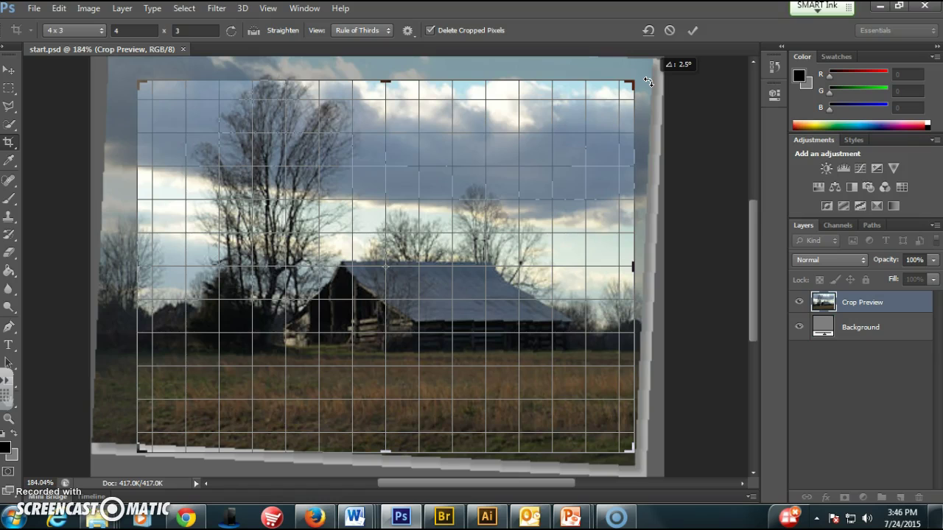
left_click_drag(648, 81, 649, 81)
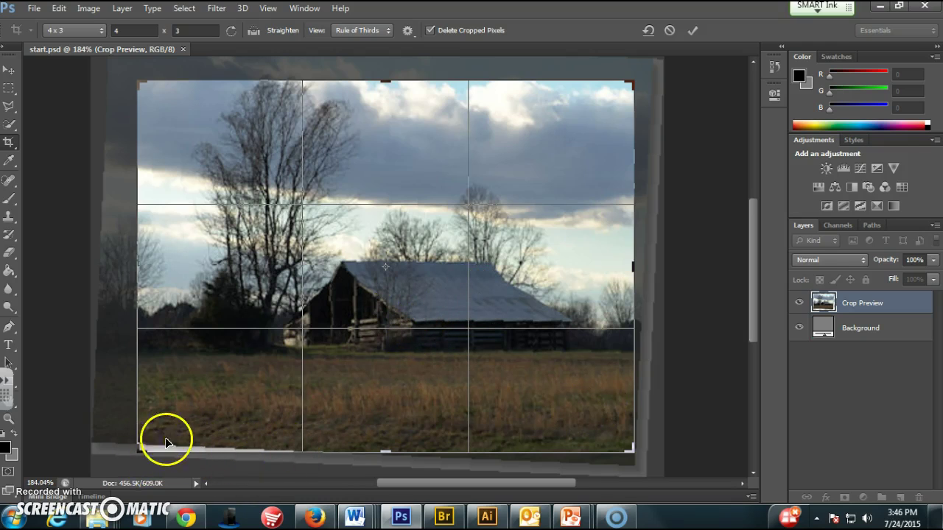
left_click_drag(505, 323, 503, 333)
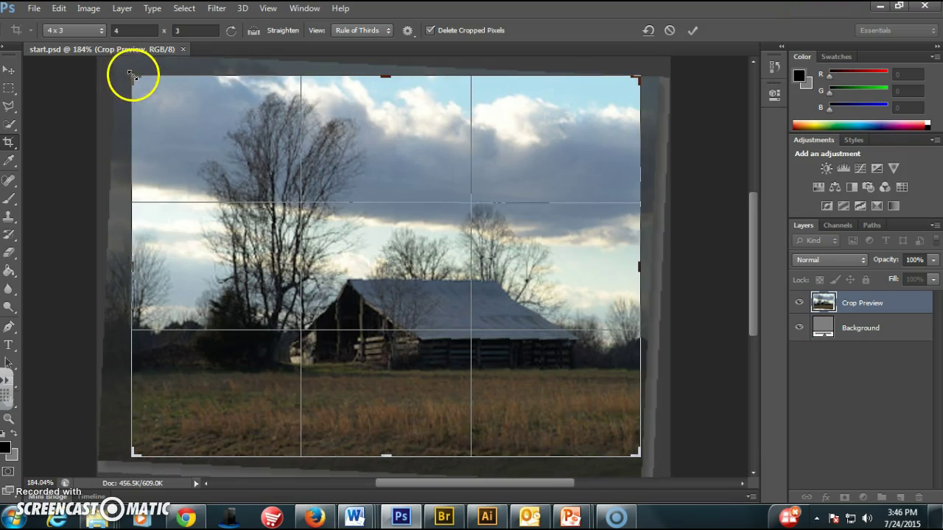
Pull the crop's top-left corner slightly outward to include more of the photo
left_click_drag(130, 78, 130, 74)
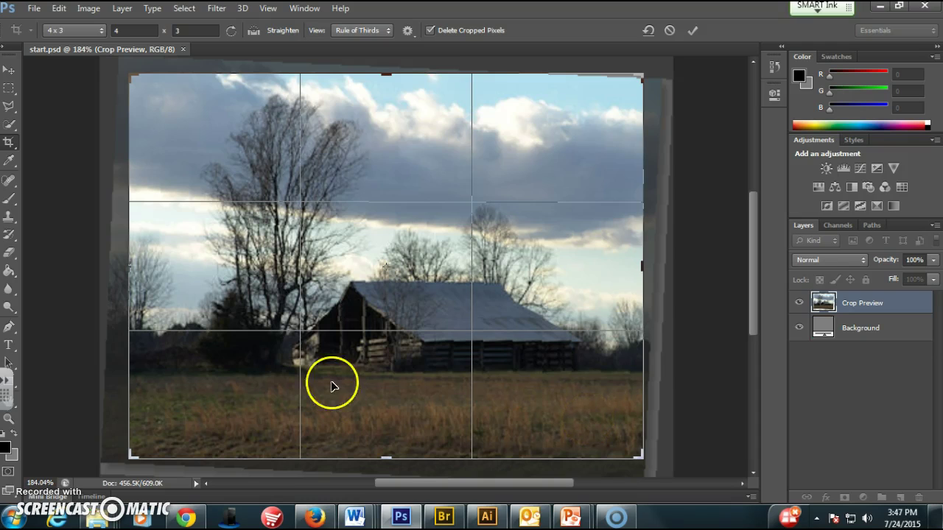
Commit the 4 x 3 crop, then re-crop with the top-right corner trimmed slightly inward
right_click(380, 302)
left_click(416, 273)
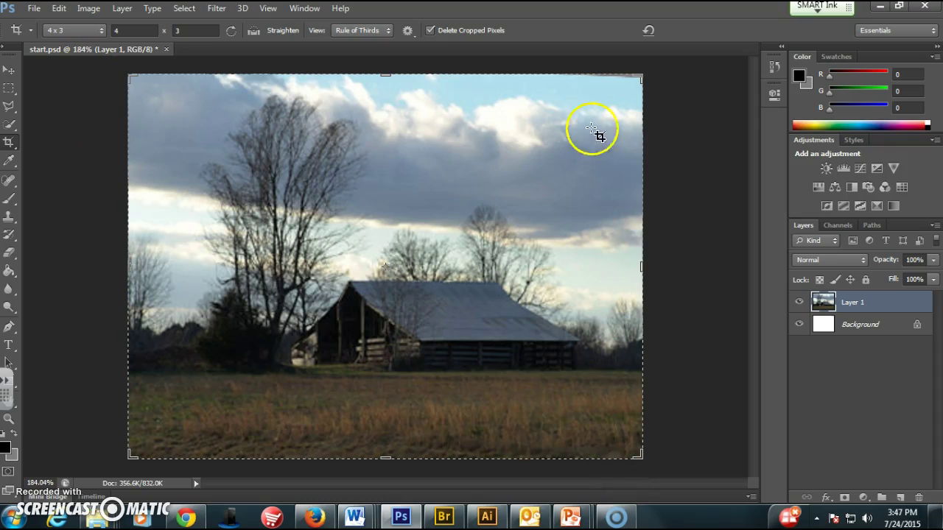
left_click(10, 72)
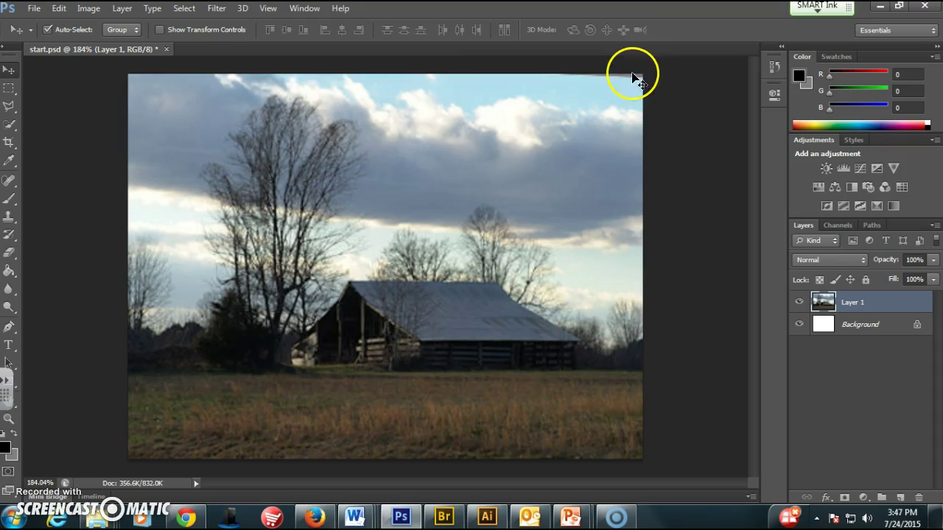
left_click(11, 139)
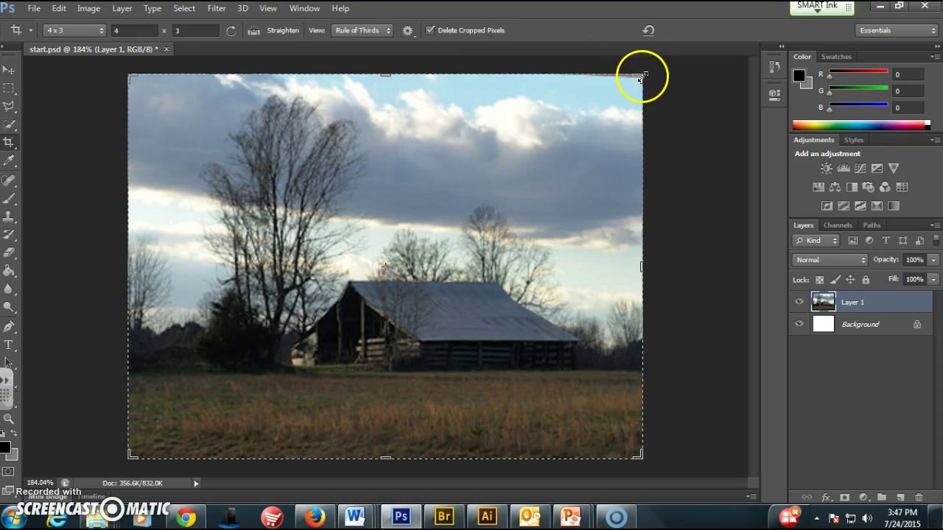
left_click_drag(642, 78, 639, 77)
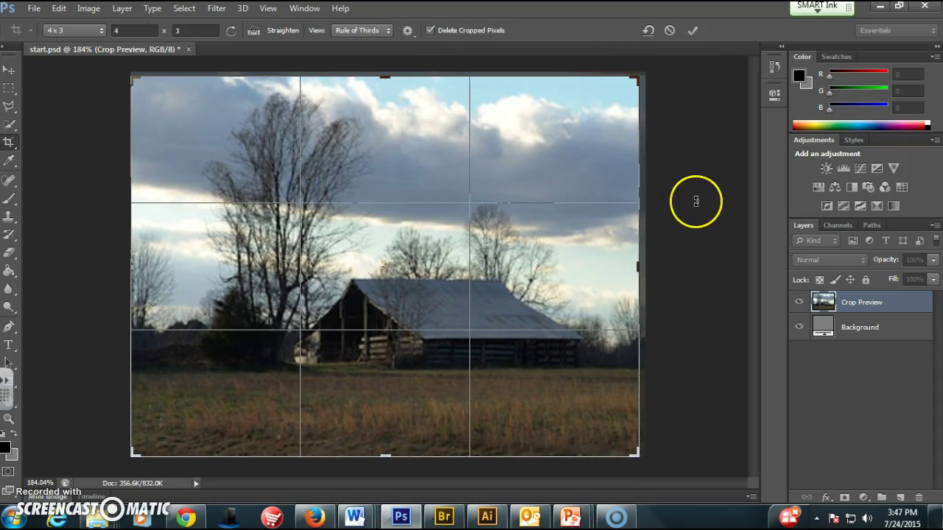
right_click(353, 261)
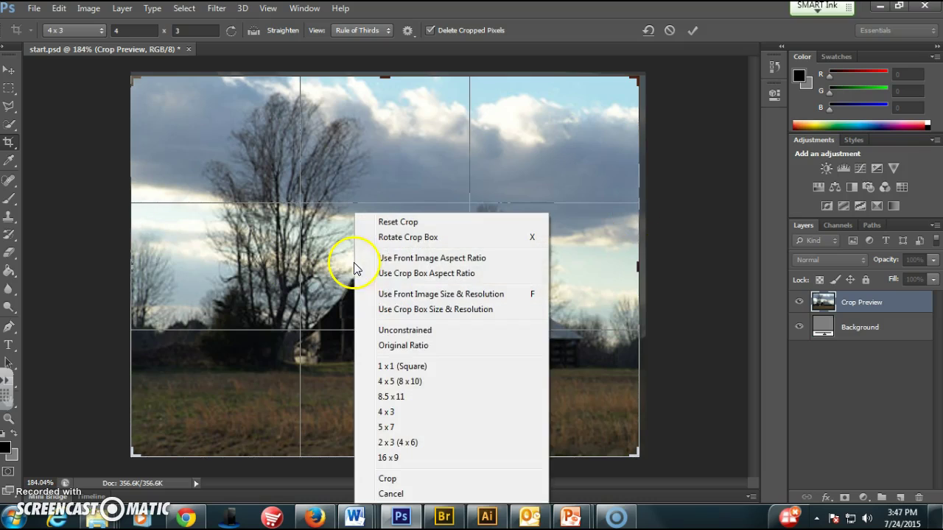
left_click(410, 476)
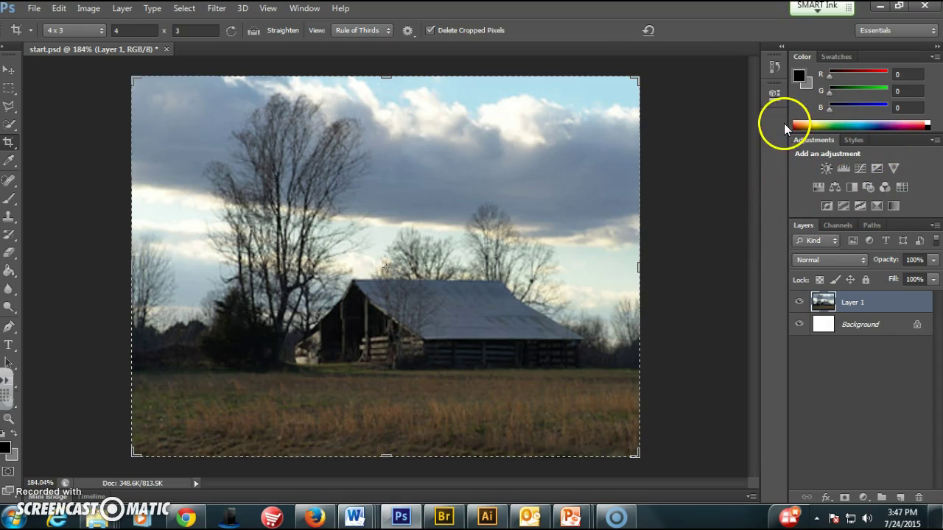
left_click(87, 10)
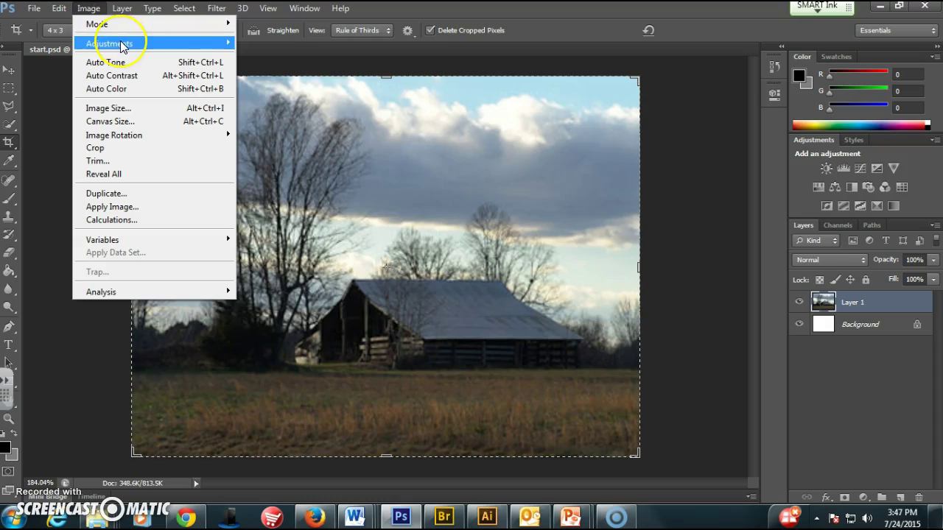
mouse_move(122, 45)
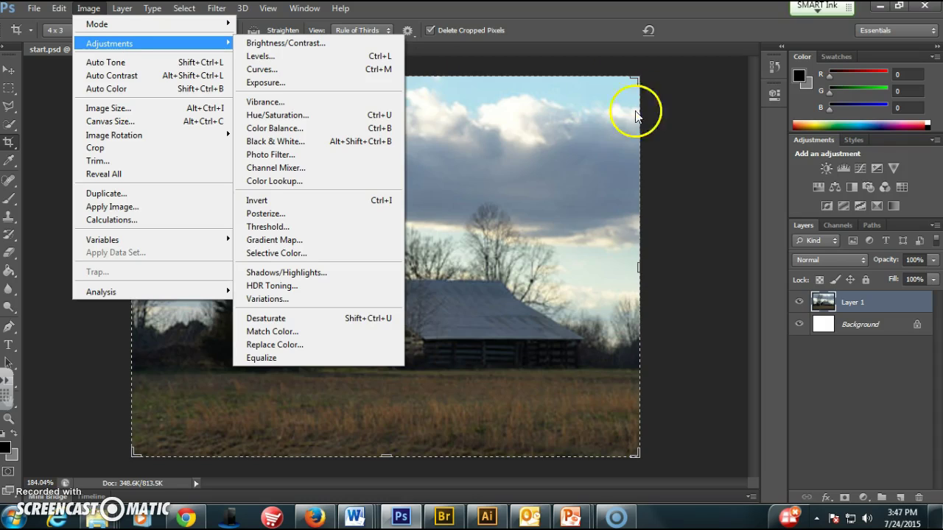
left_click(668, 366)
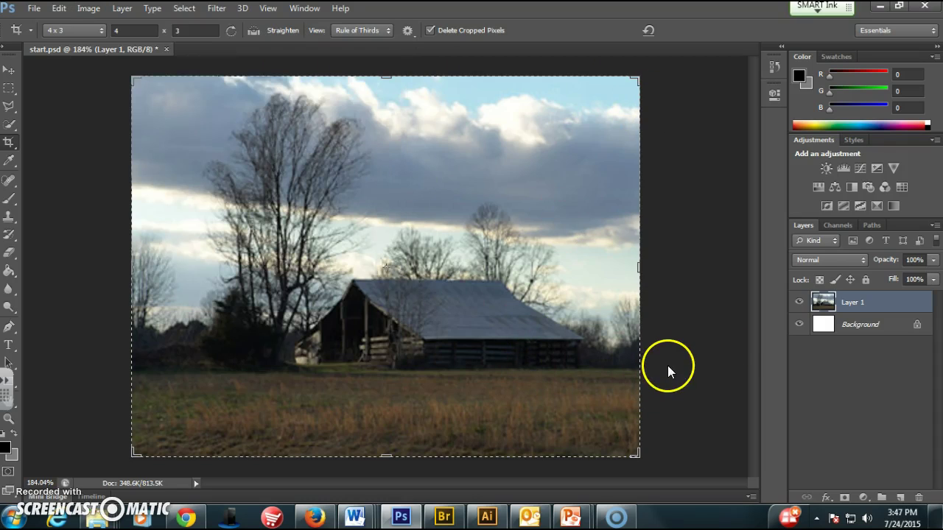
Add a Levels layer with black, midtone and white inputs at 5, 1.05 and 213
left_click(843, 170)
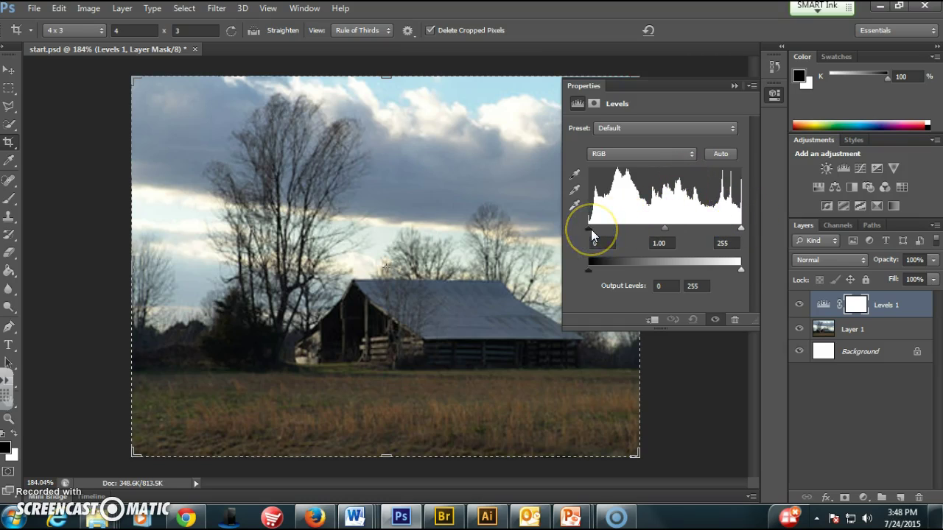
left_click_drag(591, 229, 600, 230)
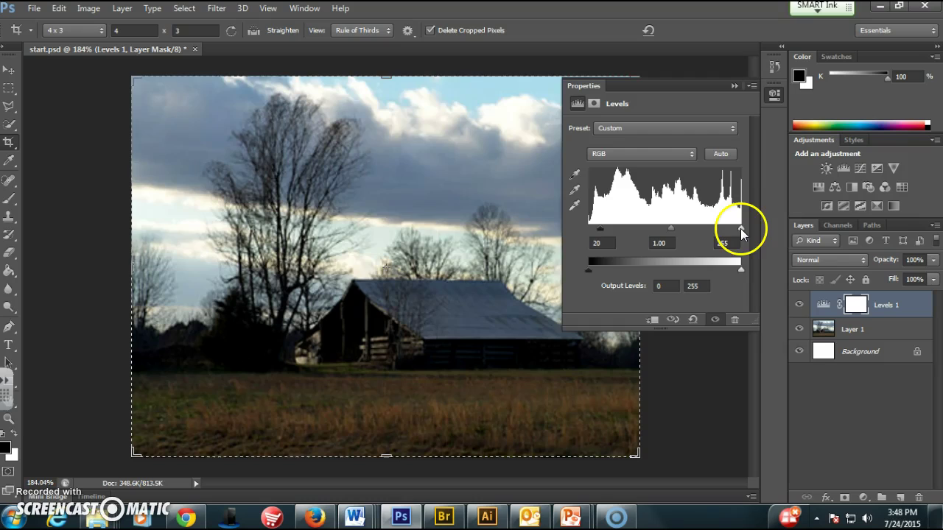
left_click_drag(741, 228, 729, 231)
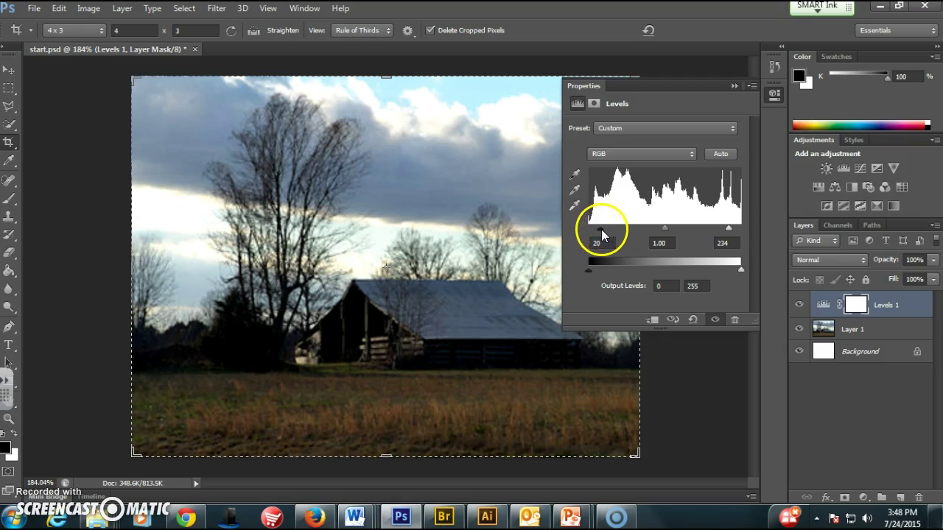
left_click_drag(601, 230, 591, 236)
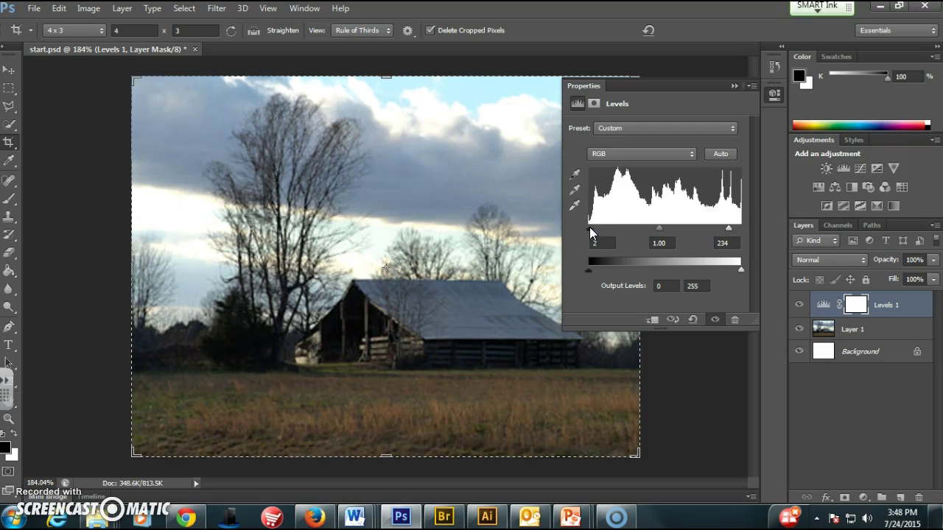
mouse_move(590, 228)
left_mouse_down()
mouse_move(610, 235)
mouse_move(589, 233)
left_mouse_up()
left_click_drag(729, 230, 653, 233)
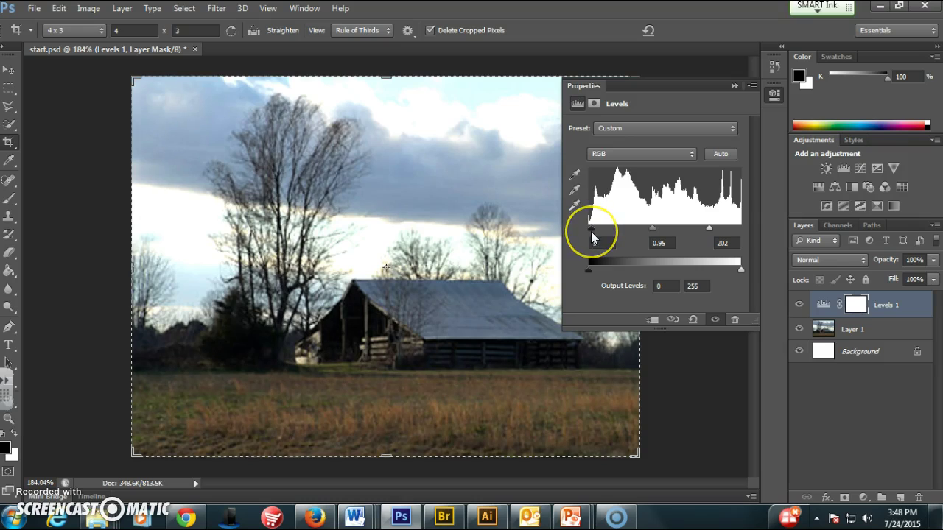
left_click_drag(708, 228, 721, 234)
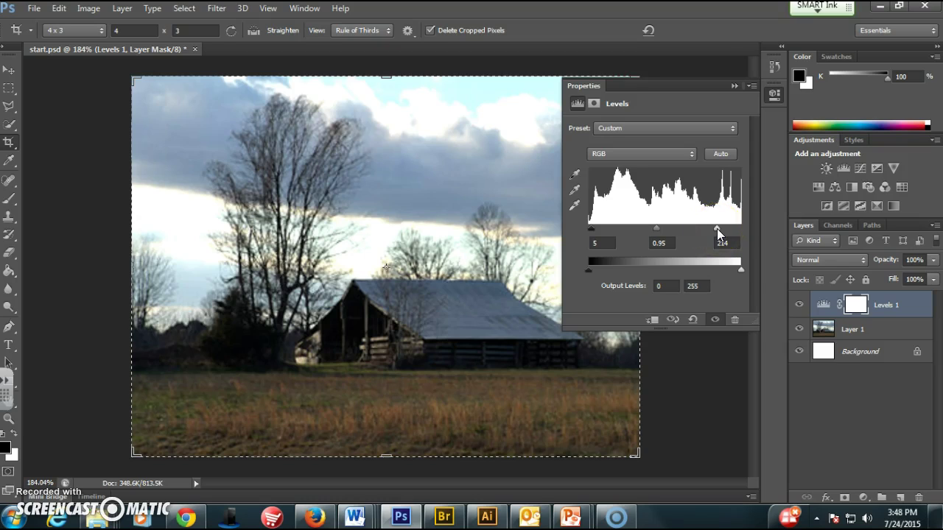
left_click_drag(656, 228, 651, 234)
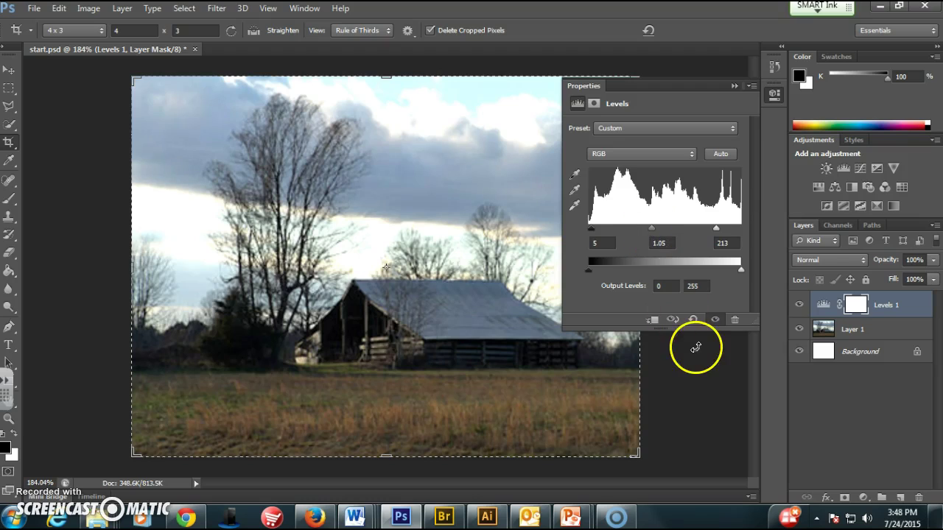
left_click(731, 85)
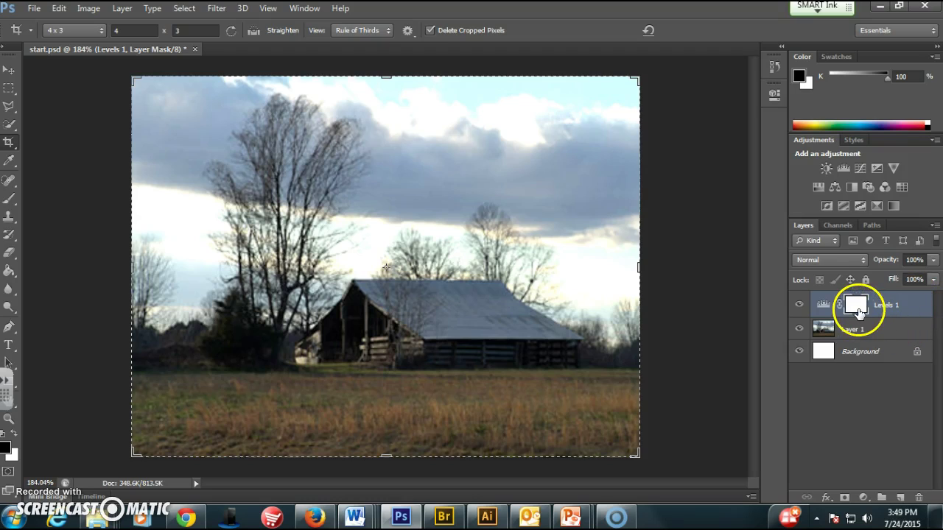
Create a Brightness/Contrast 1 layer with Brightness 5 and Contrast 2
left_click(825, 168)
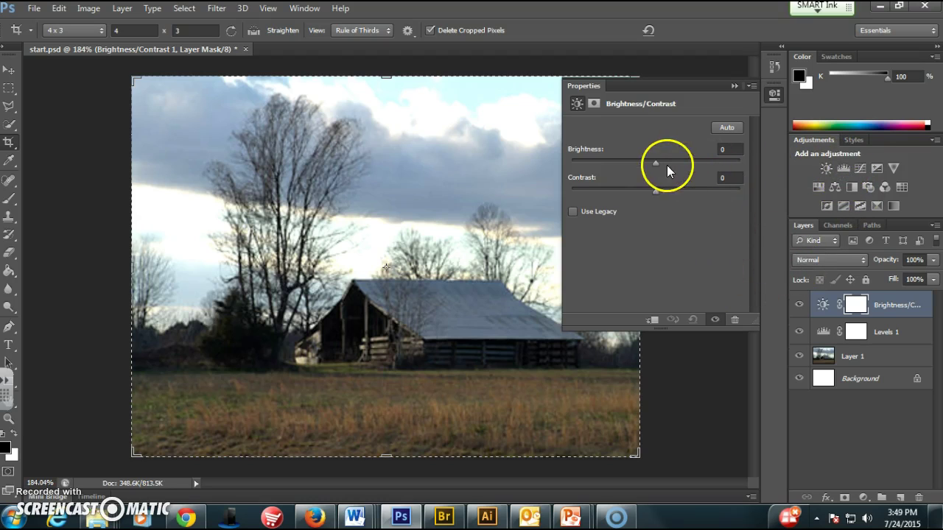
left_click_drag(657, 165, 667, 200)
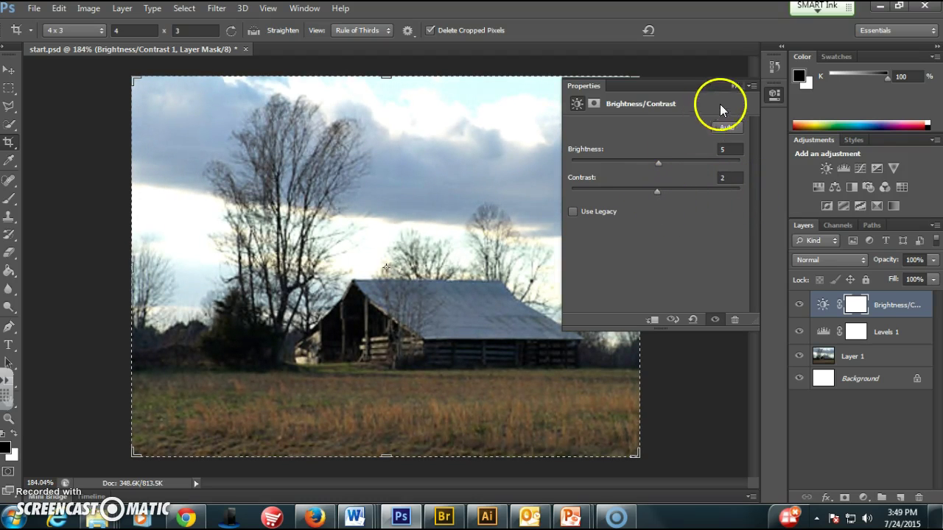
left_click(734, 86)
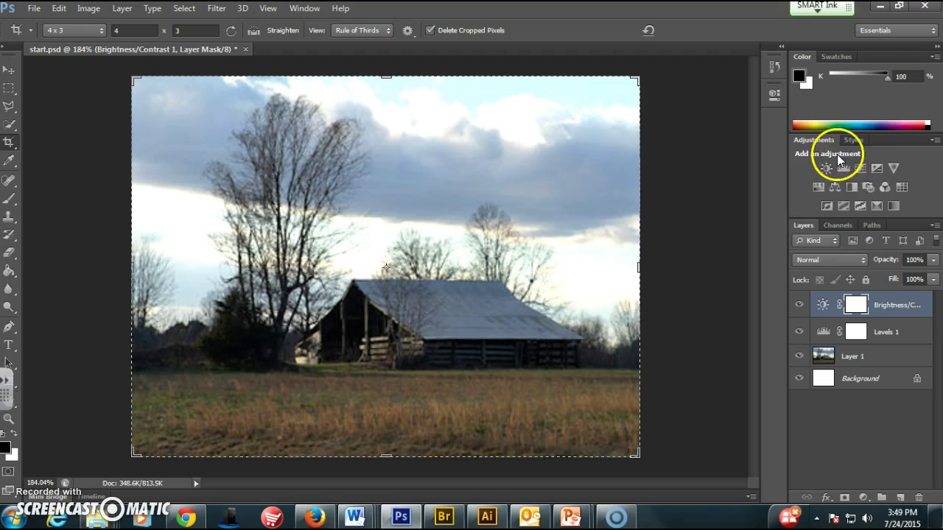
Create a Hue/Saturation 1 layer with Saturation set to +12
left_click(815, 190)
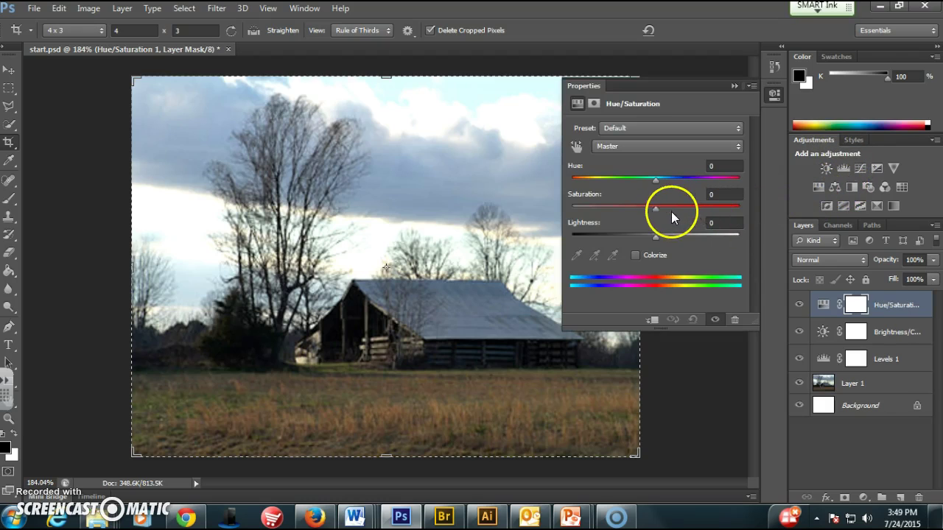
left_click_drag(651, 208, 532, 206)
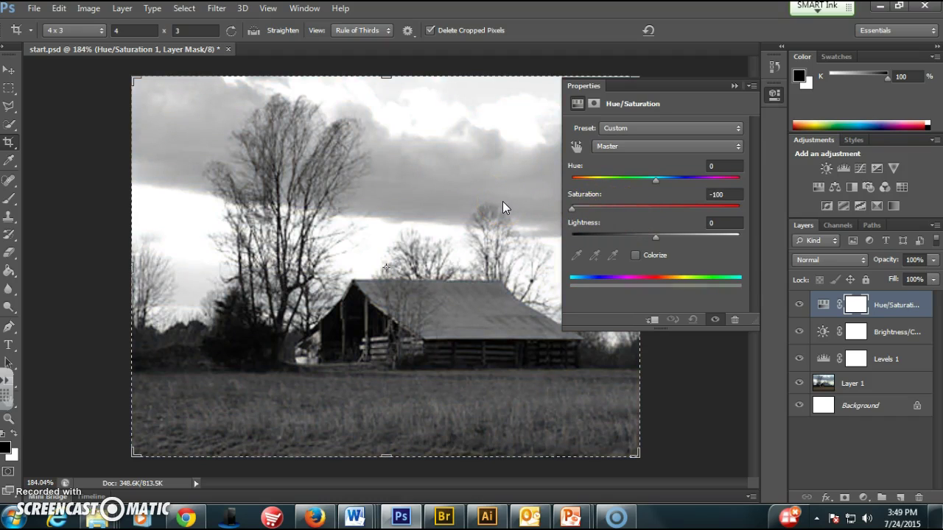
left_click_drag(571, 209, 666, 210)
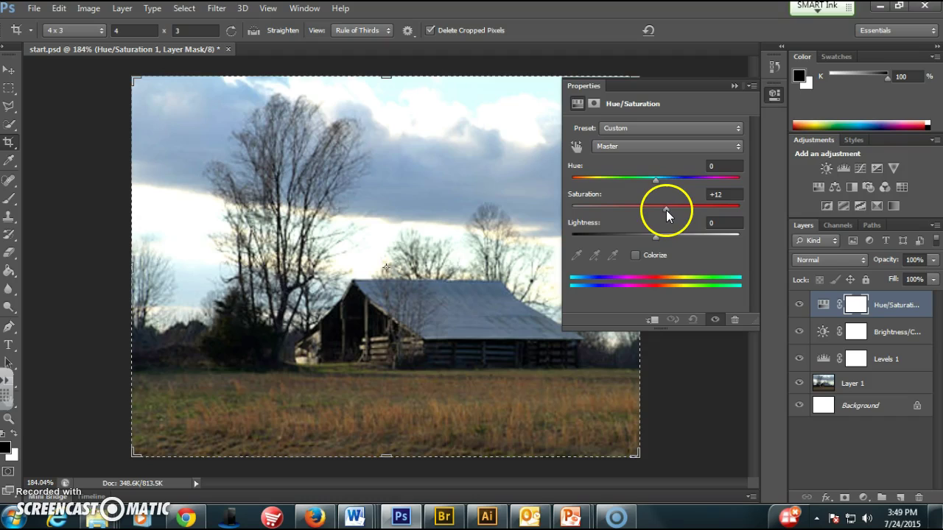
Create a Color Balance 1 layer with the Cyan–Red midtone slider at about +13
left_click(734, 86)
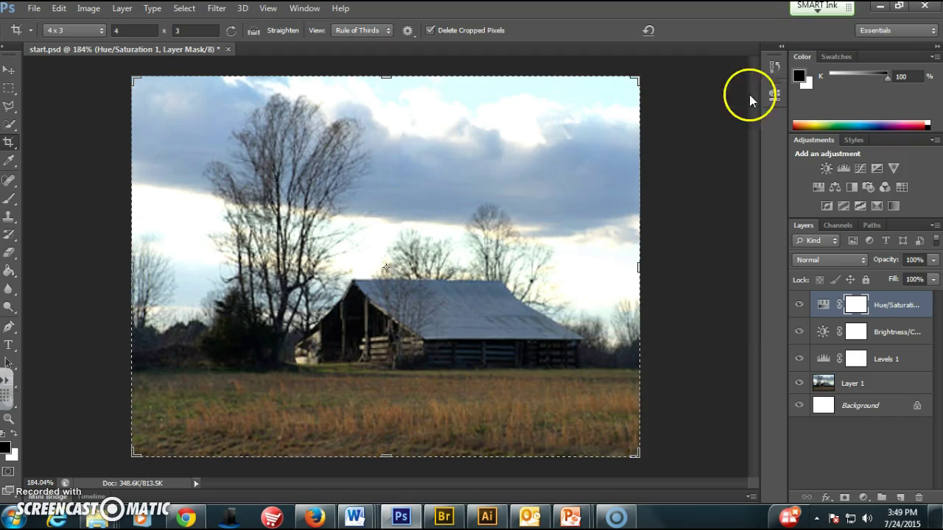
left_click(837, 187)
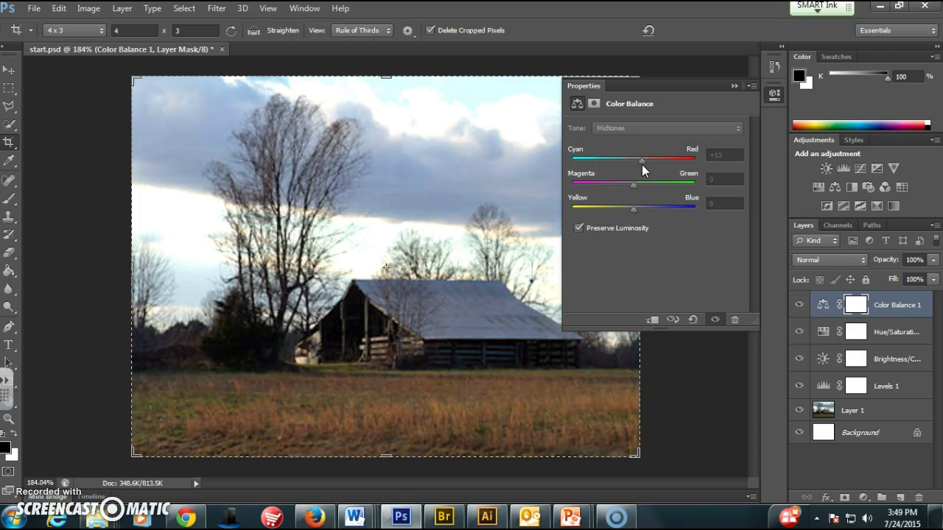
left_click(736, 87)
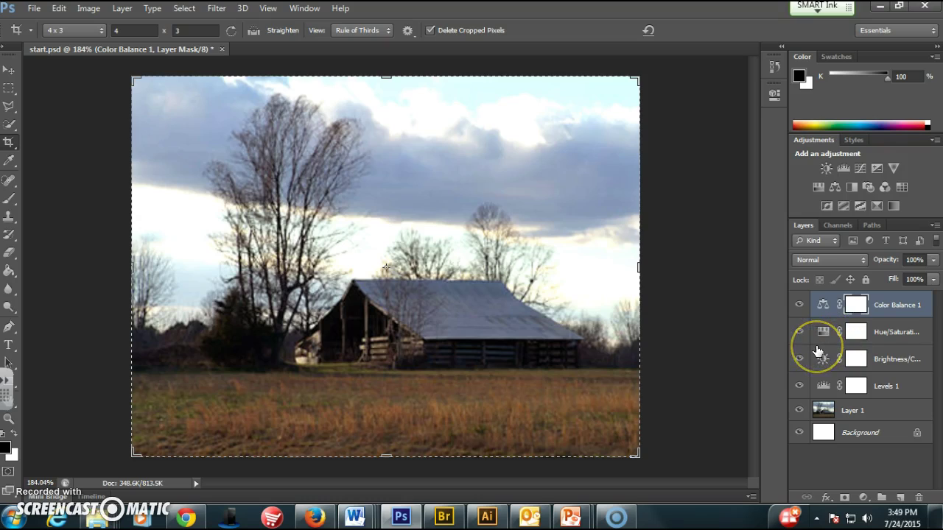
Duplicate Layer 1 as Layer 1 copy and open the Filter > Sharpen submenu
left_click_drag(823, 434, 902, 497)
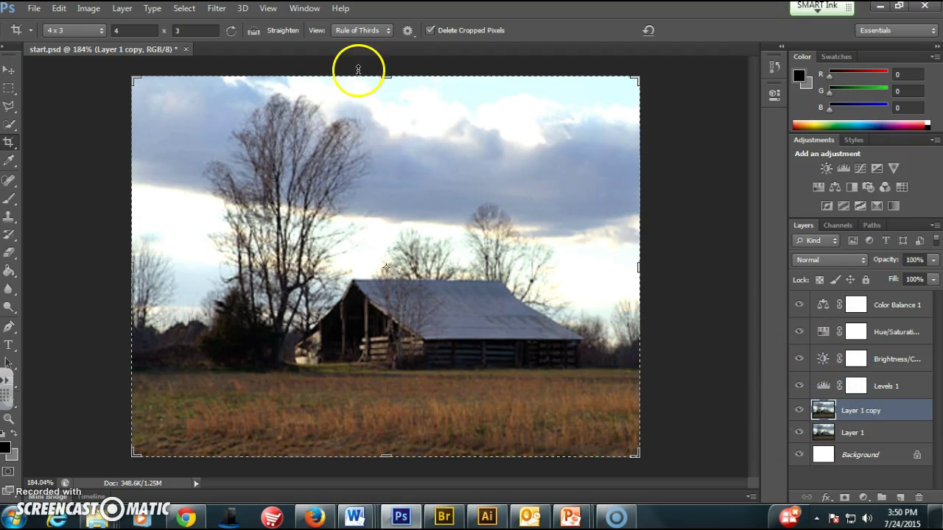
left_click(216, 9)
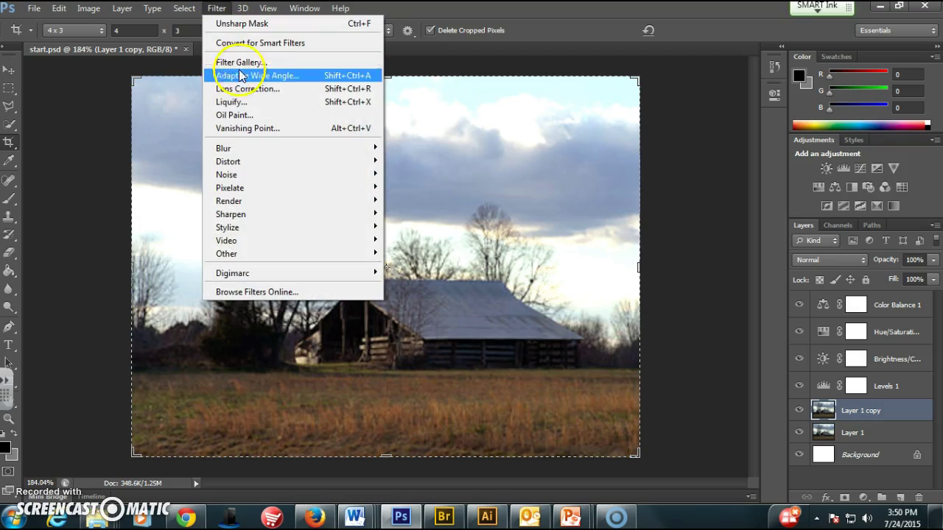
mouse_move(278, 215)
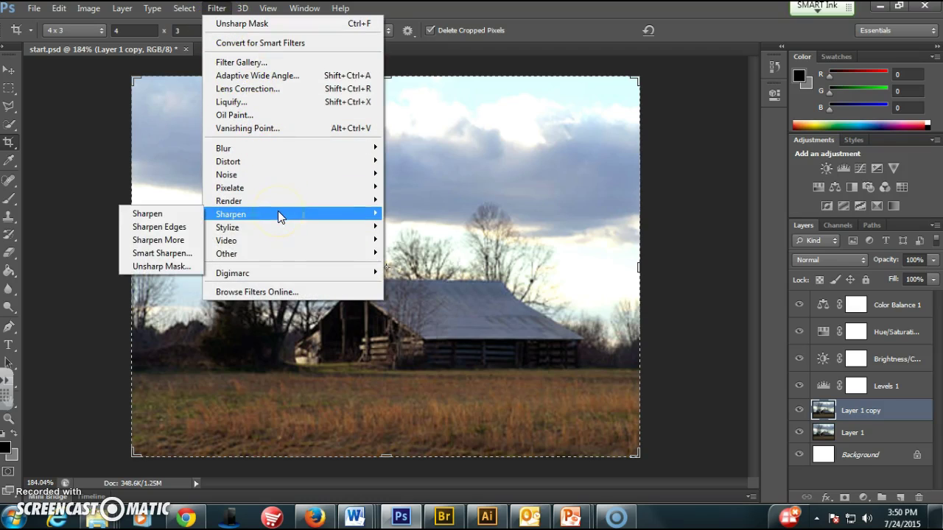
In Unsharp Mask, toggle the preview on and off to compare a strongly raised Amount
left_click(185, 266)
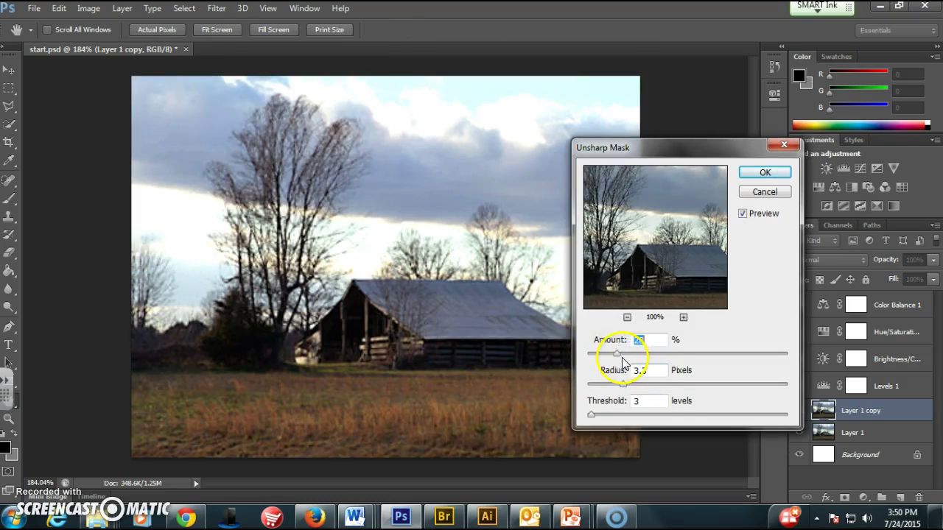
left_click(742, 213)
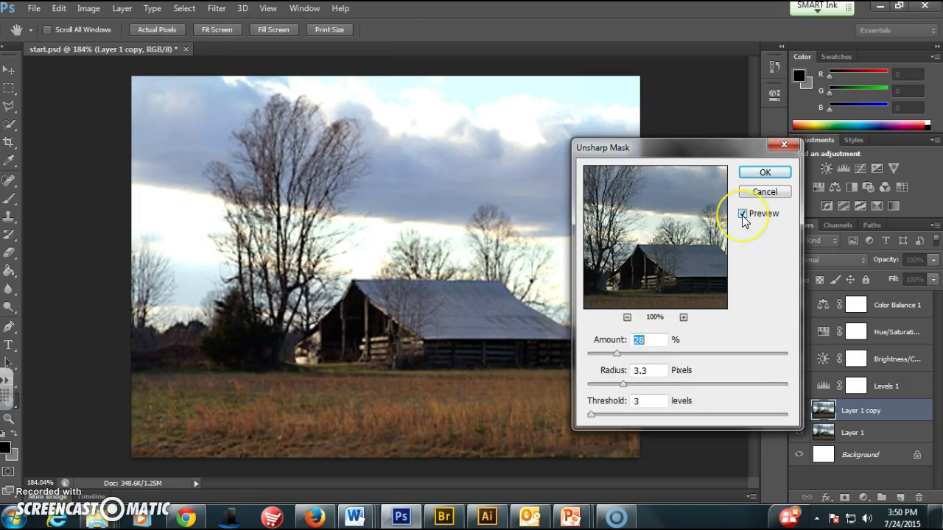
left_click(742, 214)
left_click(742, 215)
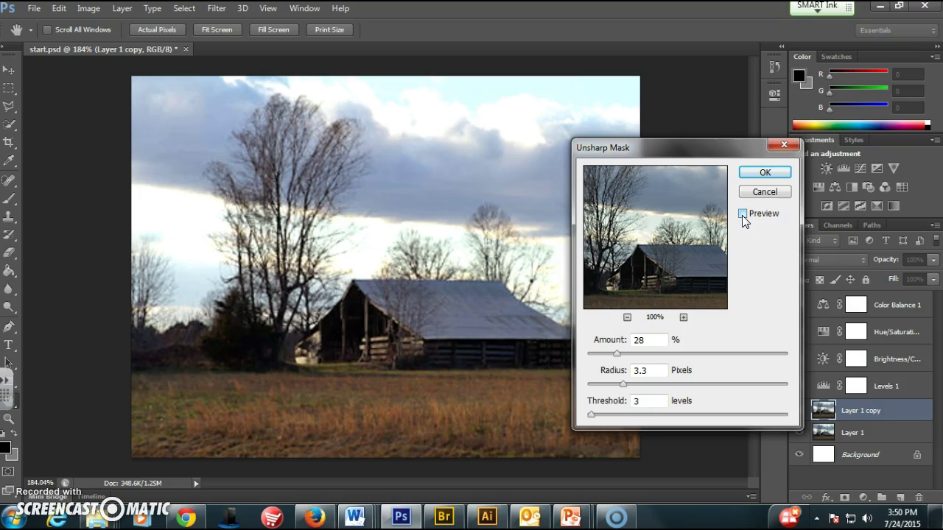
left_click(742, 215)
left_click_drag(616, 353, 736, 352)
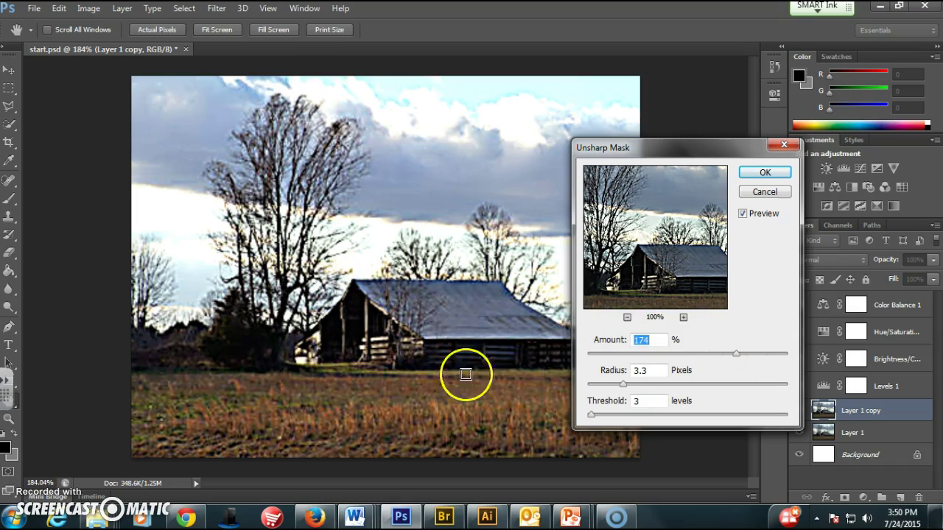
left_click(743, 213)
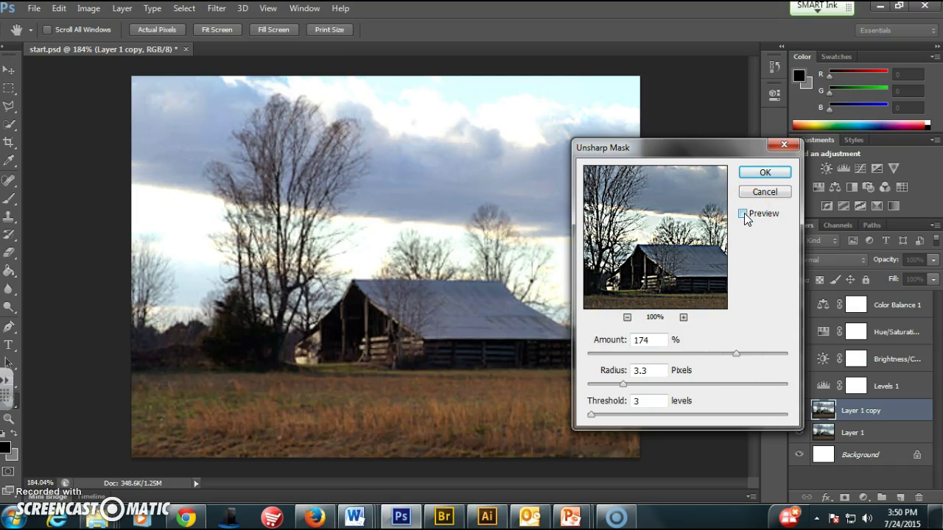
left_click(743, 214)
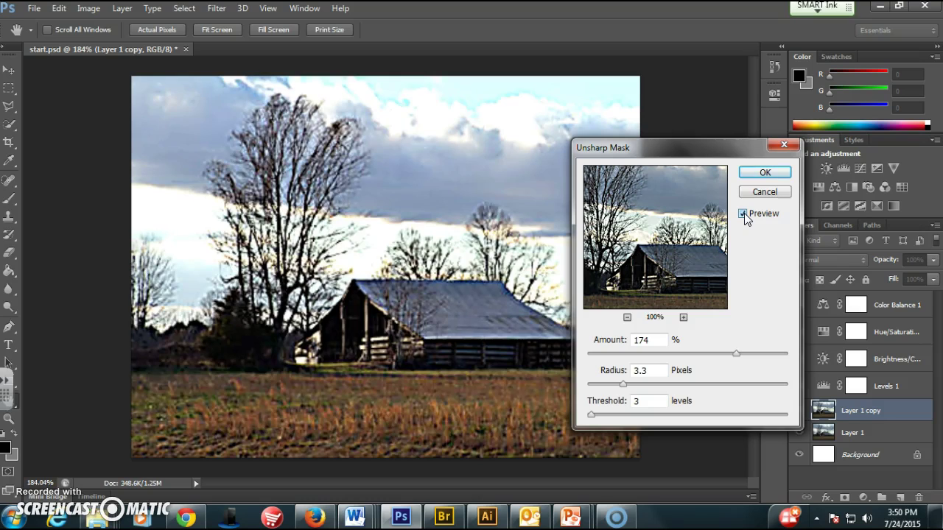
left_click(743, 214)
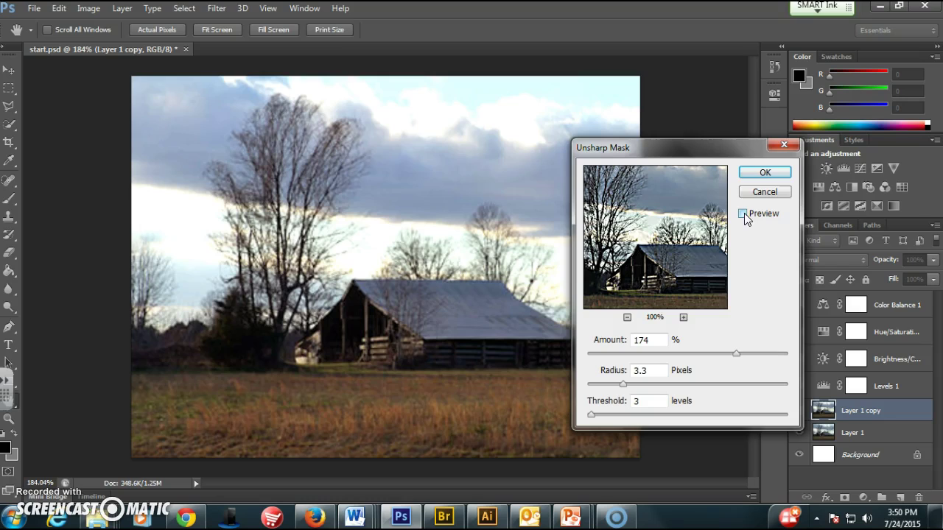
Set Amount 46%, Radius 5.7 pixels and Threshold 4 levels, then apply the sharpening
left_click_drag(736, 355, 679, 354)
type("40")
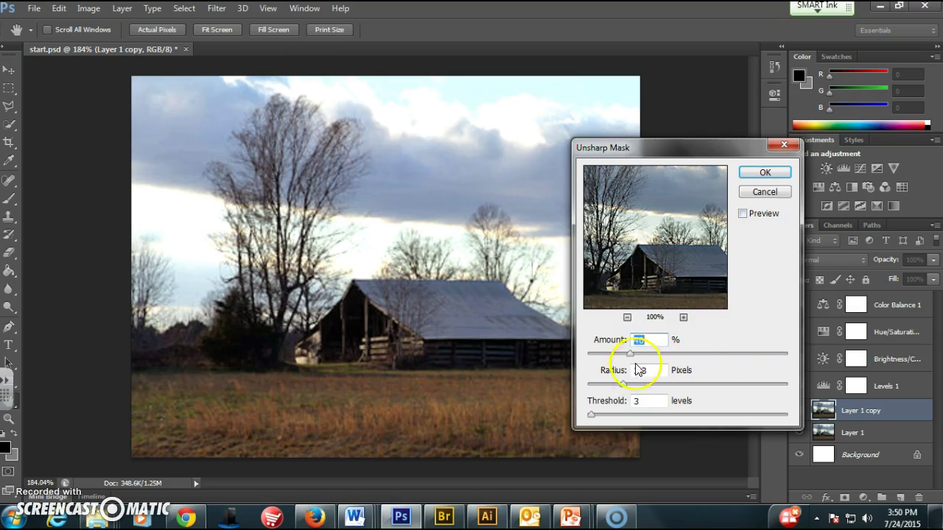
left_click(743, 214)
left_click_drag(622, 359, 642, 343)
left_click_drag(624, 384, 646, 390)
left_click_drag(597, 417, 592, 418)
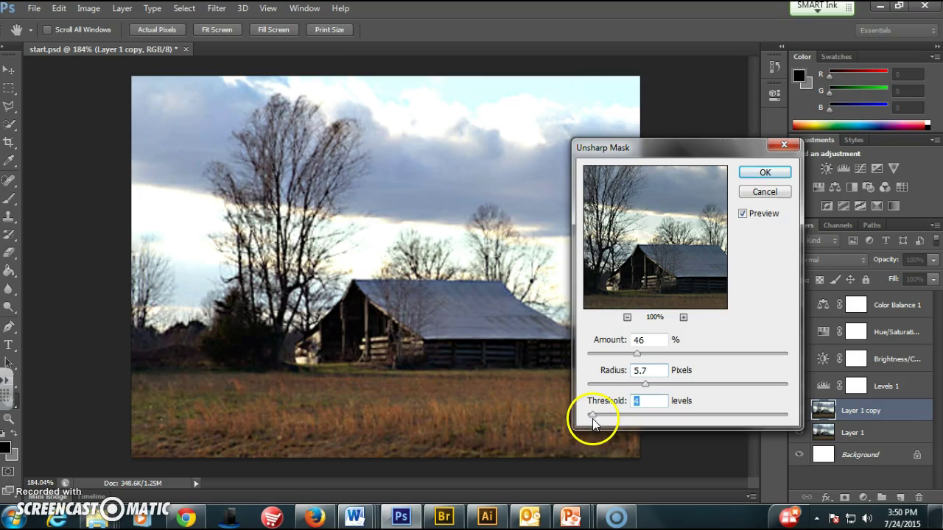
left_click(764, 171)
Leave the Crop tool for the Move tool so no crop frame remains
key("c")
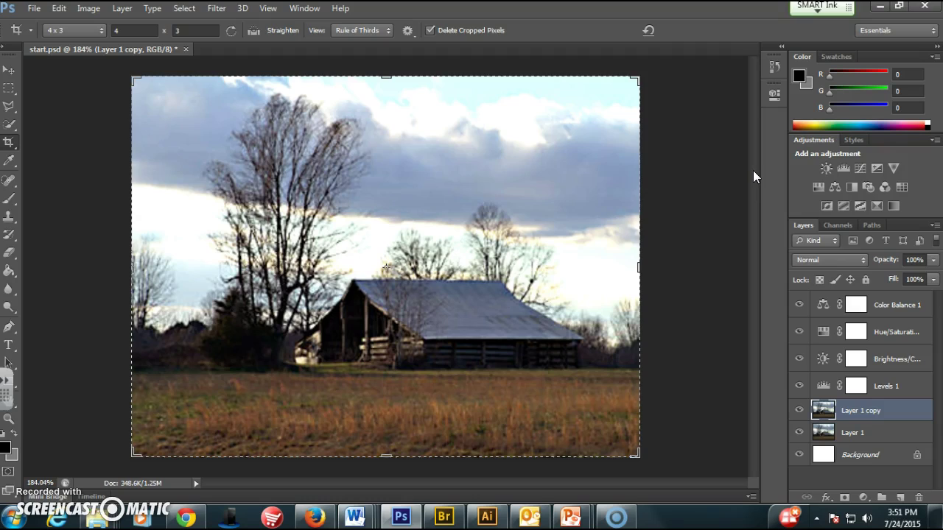
left_click(9, 69)
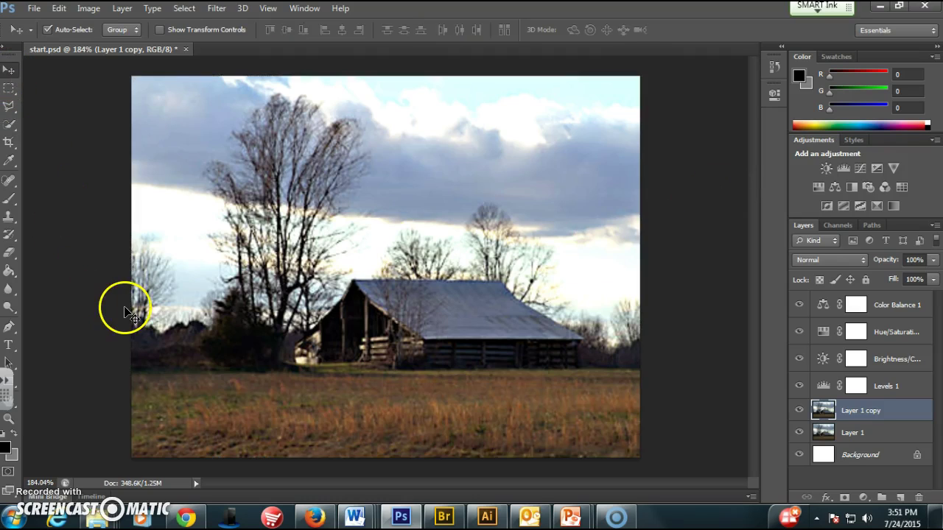